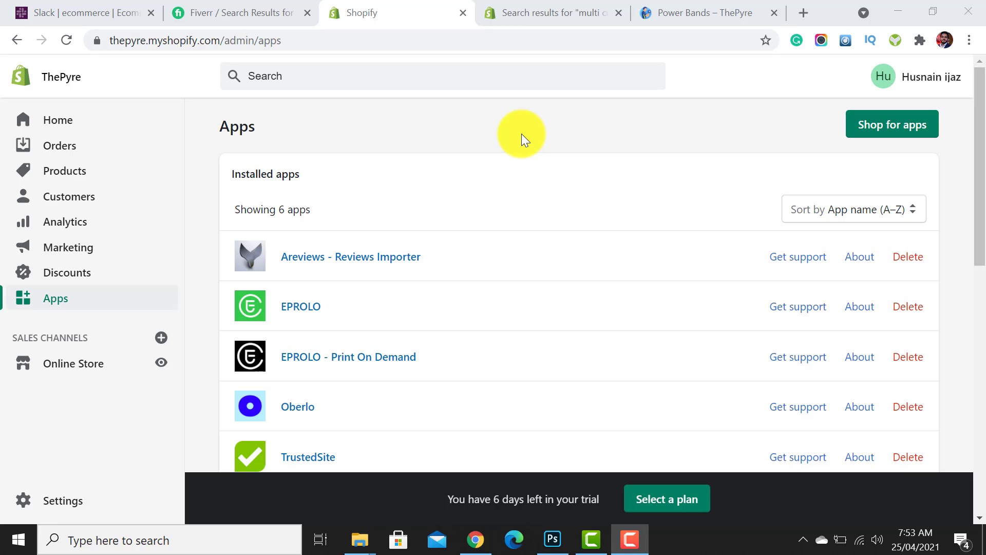
Return to the 'multi currency' App Store results showing Multi Currency Converter Hero by Booster Apps
click(565, 10)
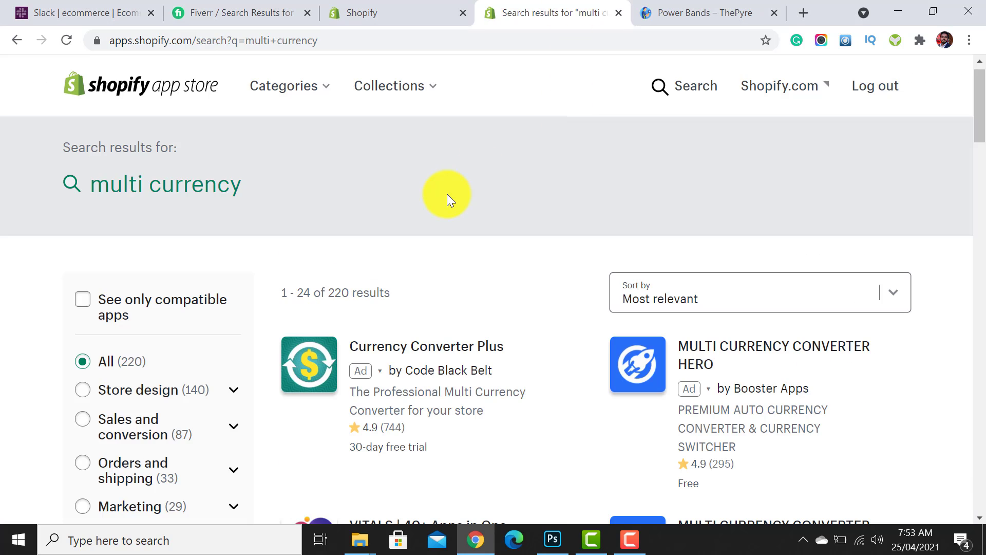
drag(979, 72, 979, 95)
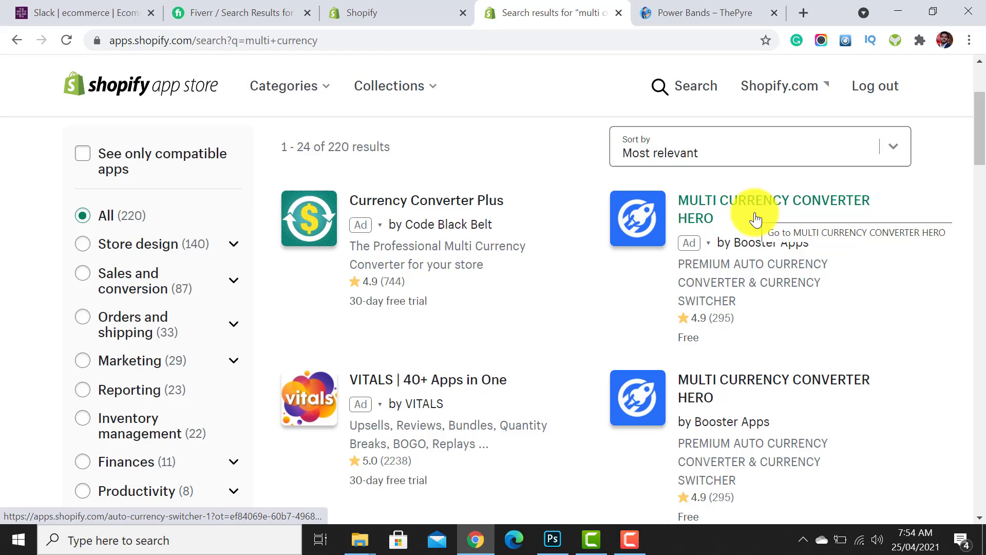
click(349, 8)
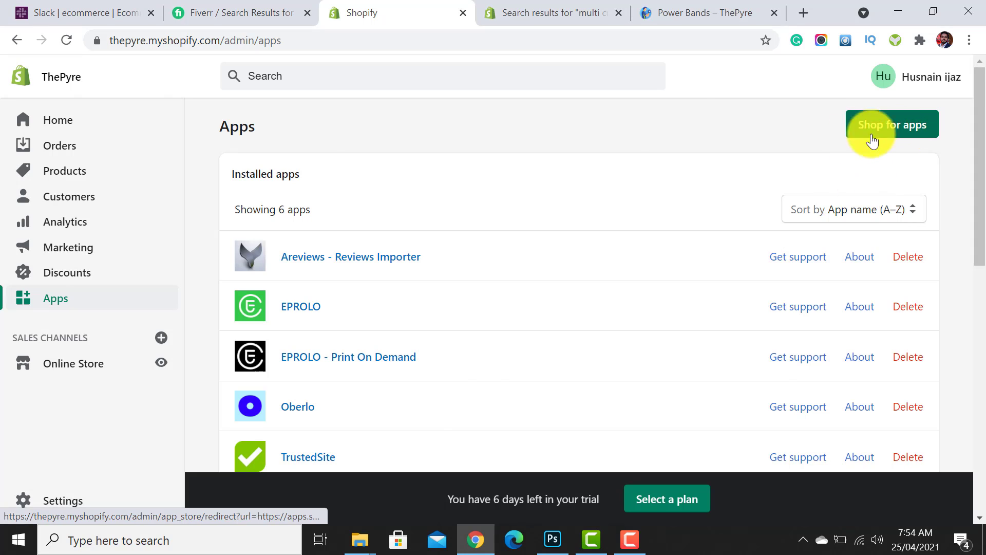
click(540, 7)
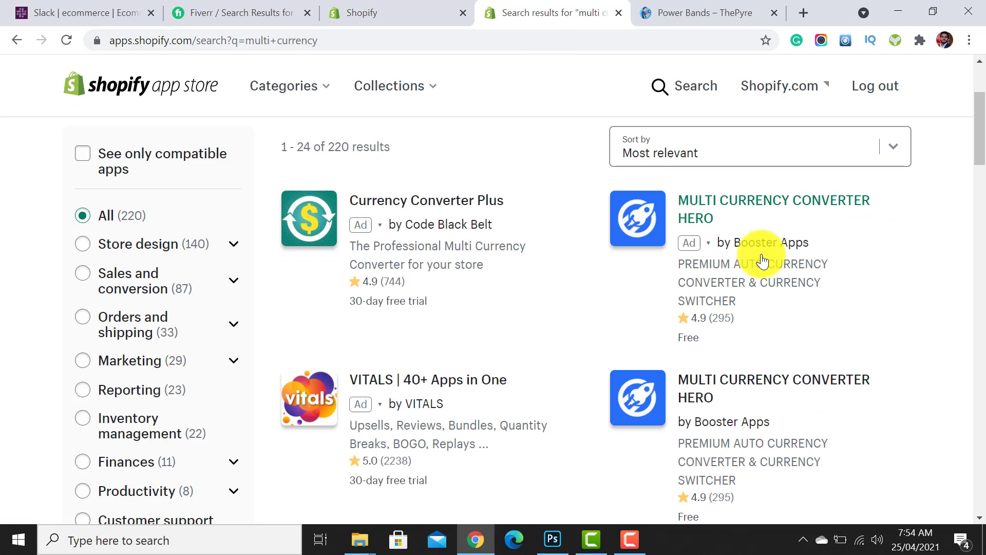
Add Multi Currency Converter Hero from its listing and approve the install permissions
click(745, 212)
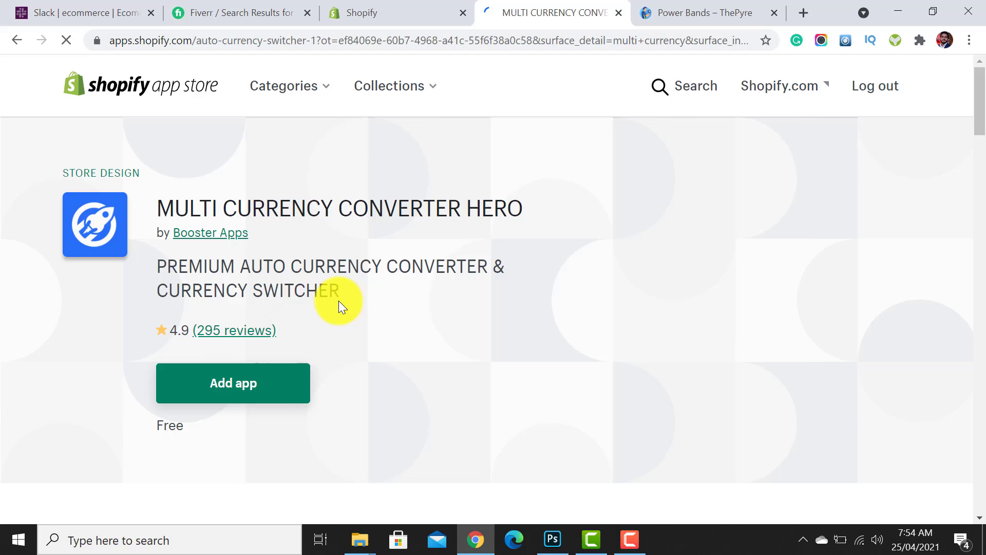
click(228, 390)
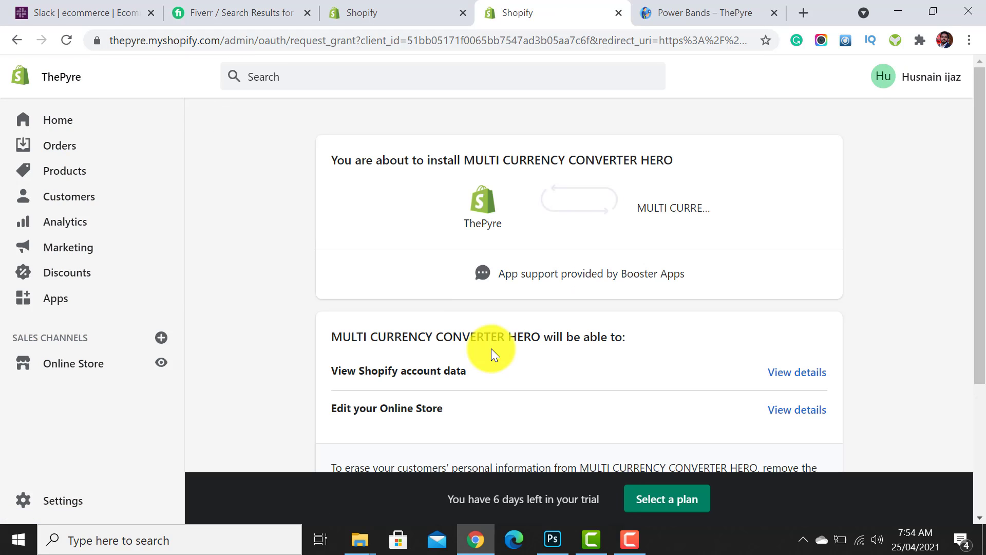
scroll(971, 264, down, 5)
click(795, 357)
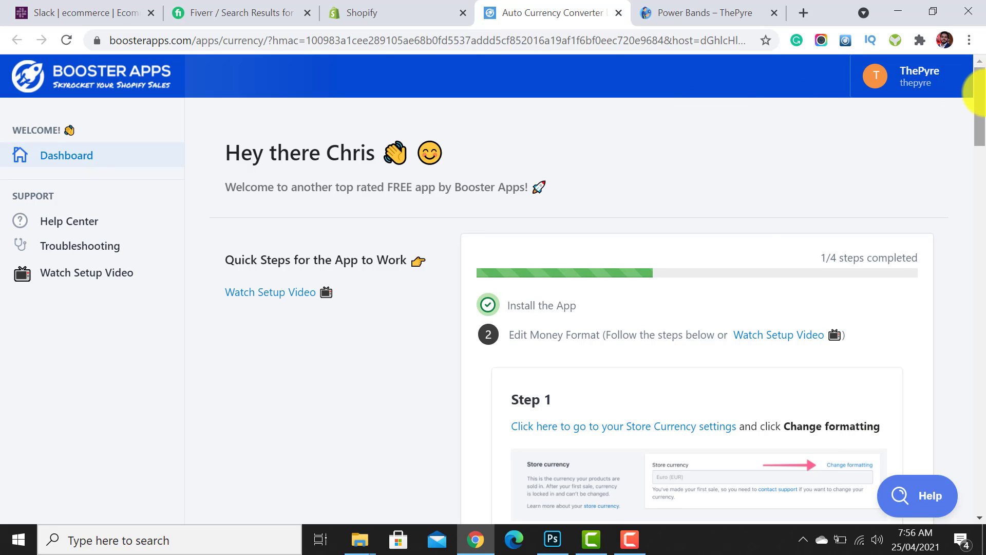
Confirm Step 1 as completed to reveal Step 2's HTML with and without currency snippets
scroll(979, 93, down, 1)
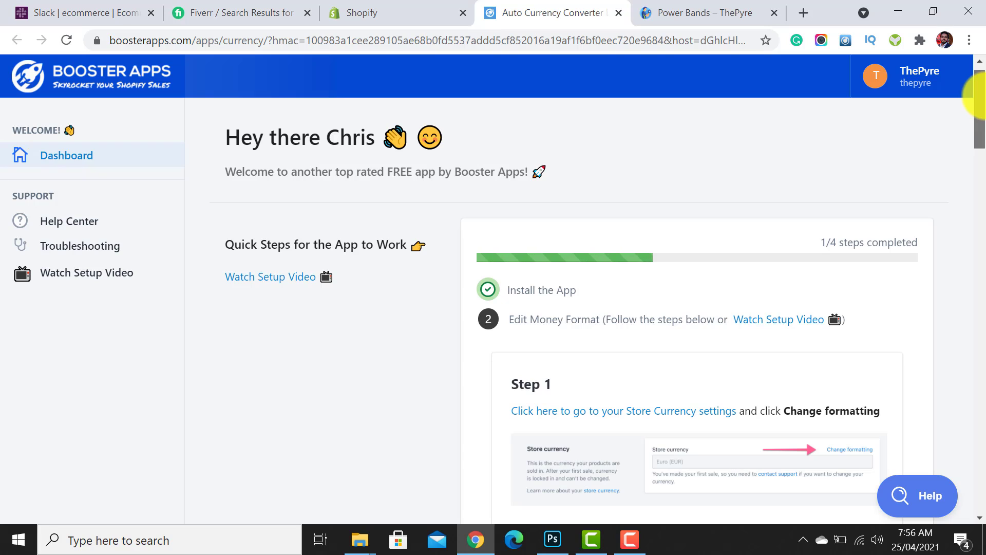
drag(980, 100, 980, 116)
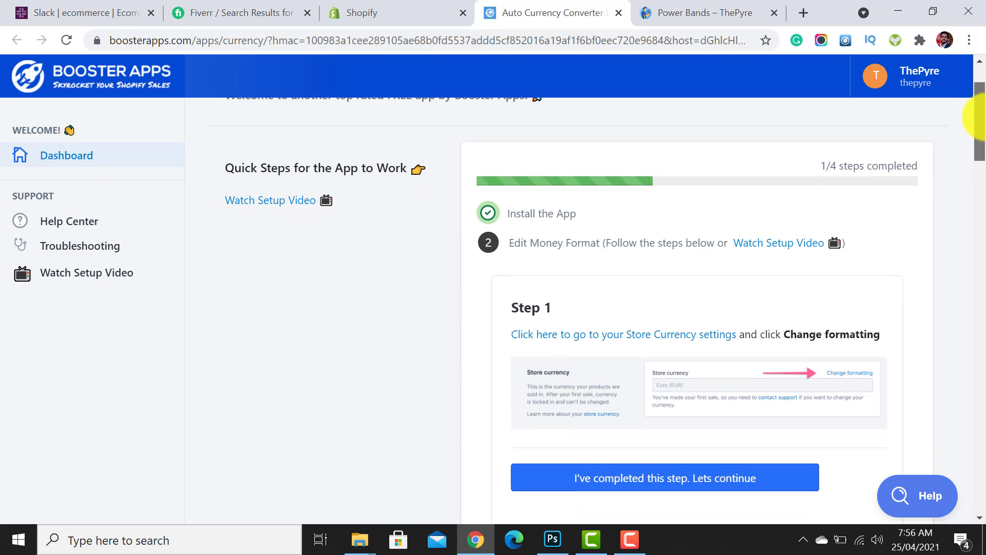
scroll(978, 177, down, 1)
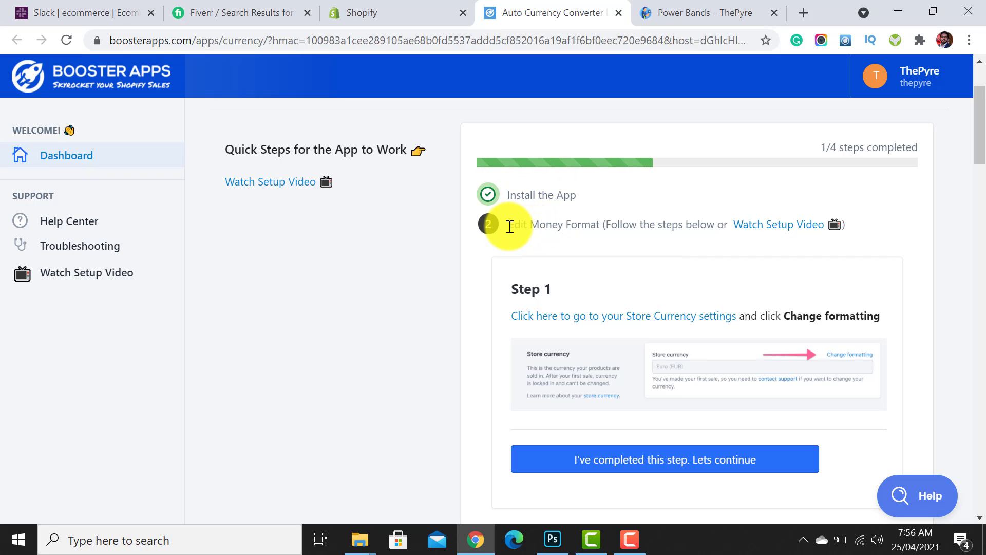
drag(508, 224, 526, 226)
click(581, 221)
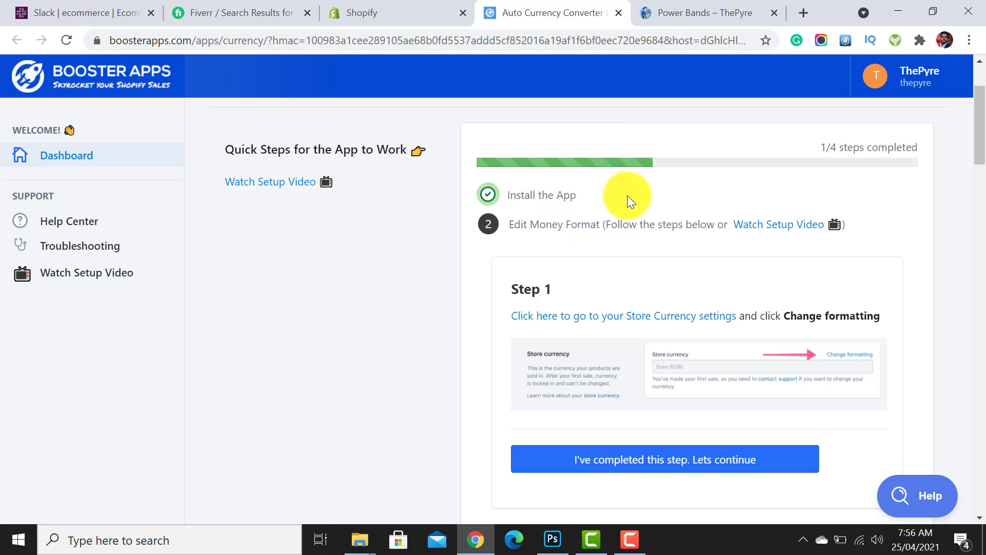
scroll(976, 129, down, 3)
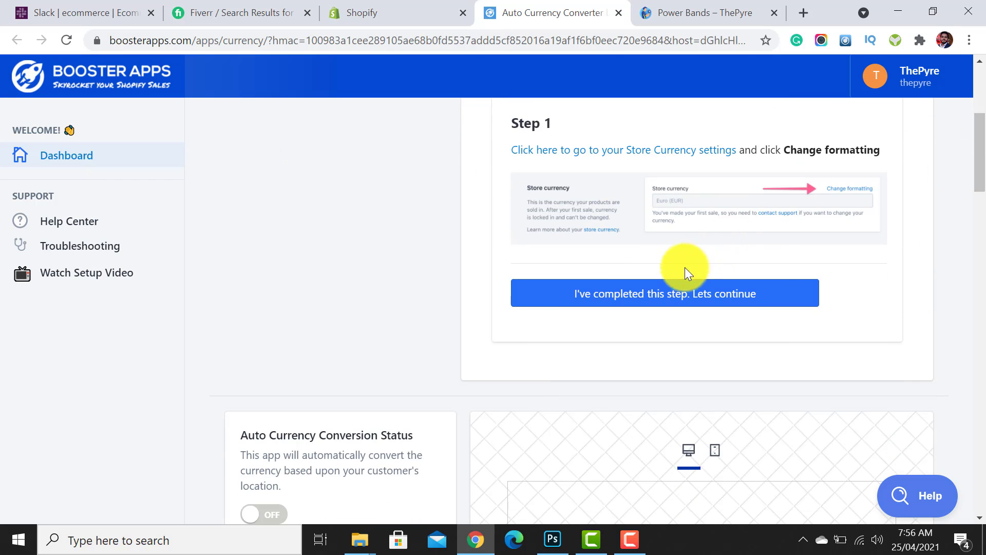
click(694, 290)
scroll(771, 272, down, 1)
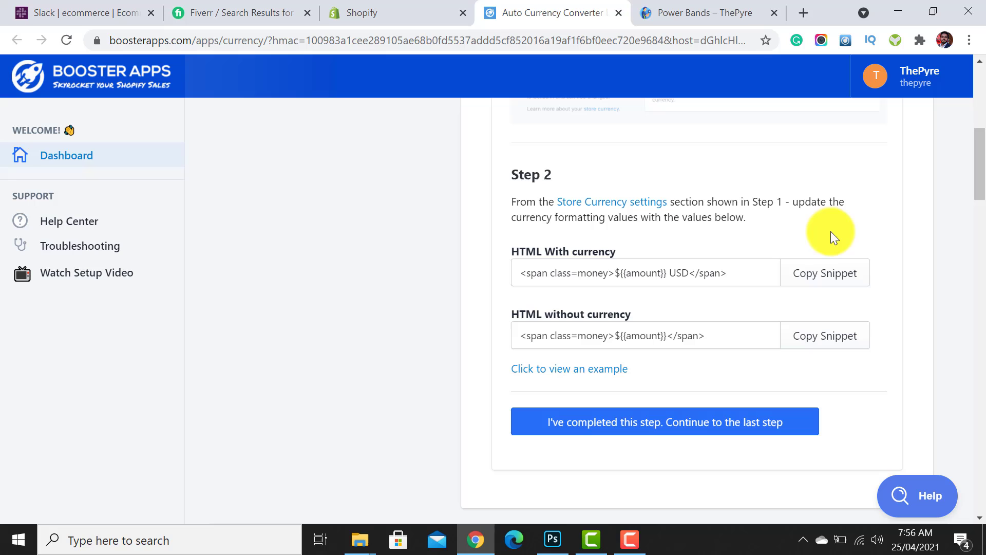
Copy the HTML with currency snippet into the matching field in Settings > General
click(817, 282)
click(375, 10)
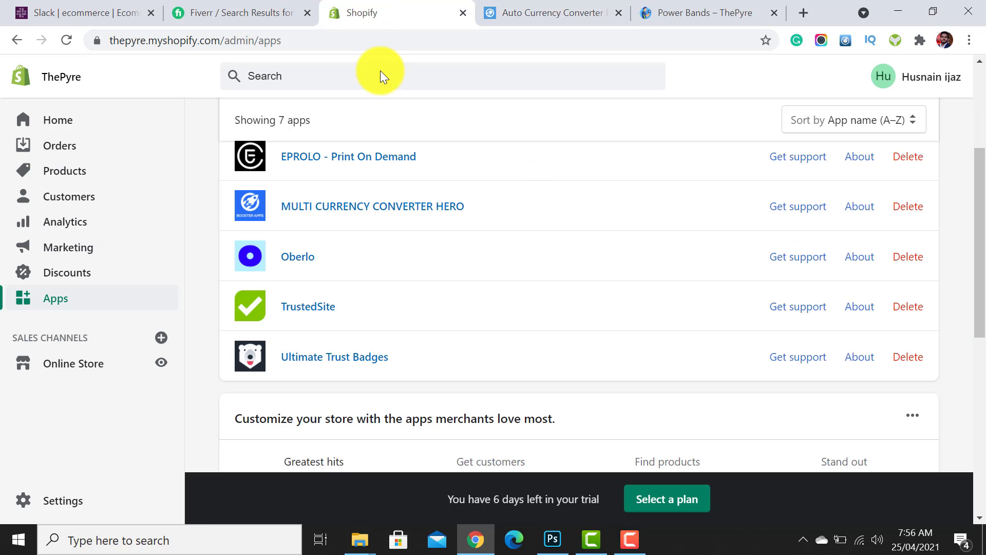
click(56, 510)
click(310, 197)
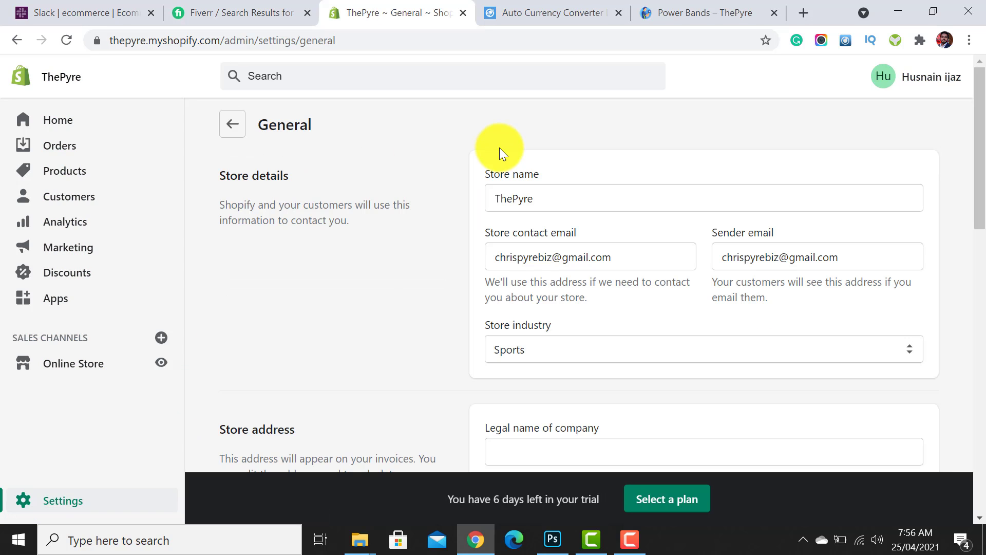
drag(979, 170, 974, 403)
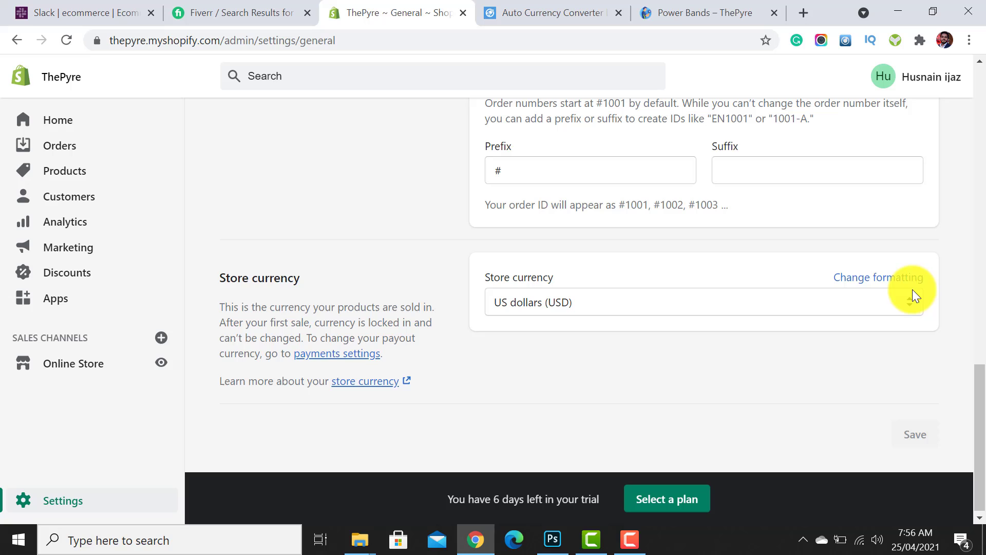
click(866, 280)
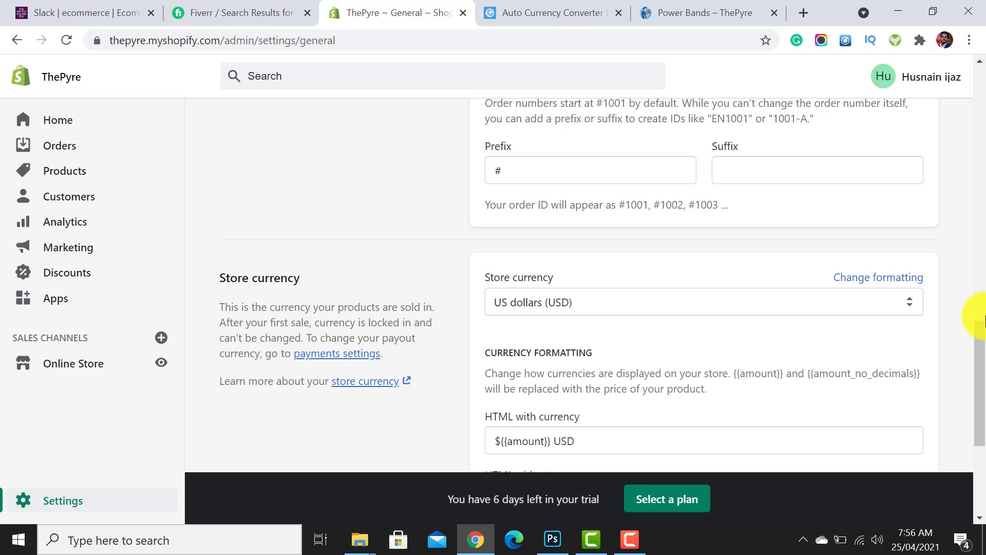
drag(982, 321, 976, 367)
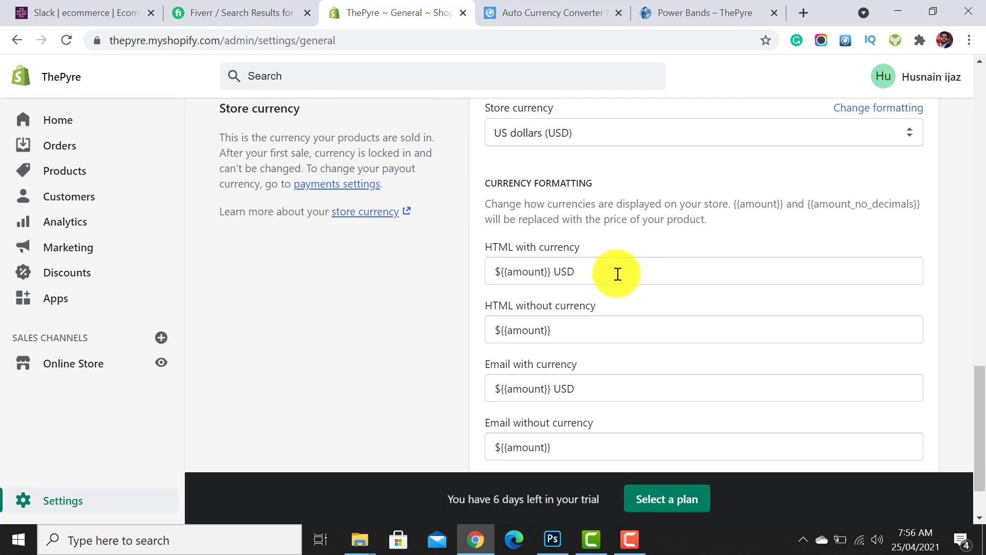
triple_click(606, 280)
key(ctrl+v)
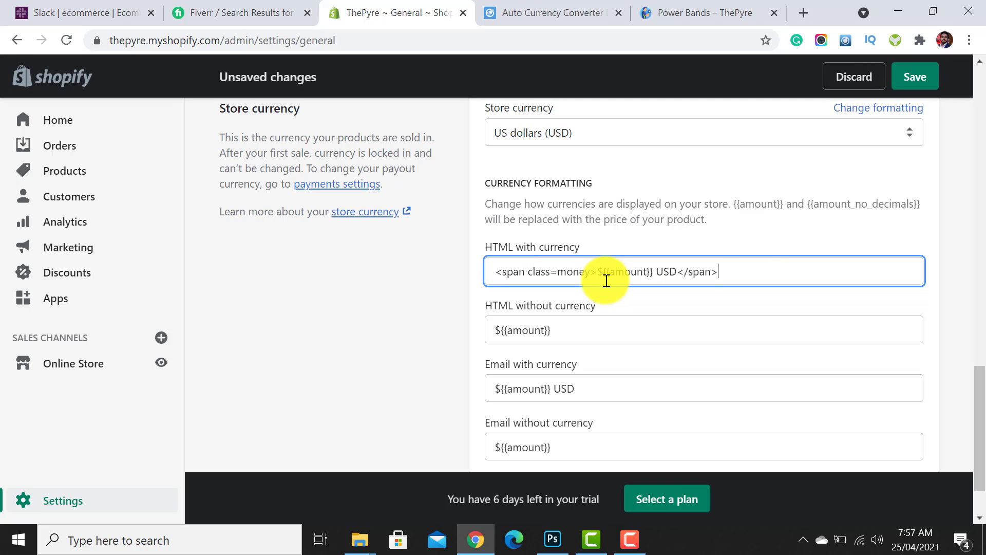
Paste the HTML without currency snippet into its field and save the general settings
click(575, 12)
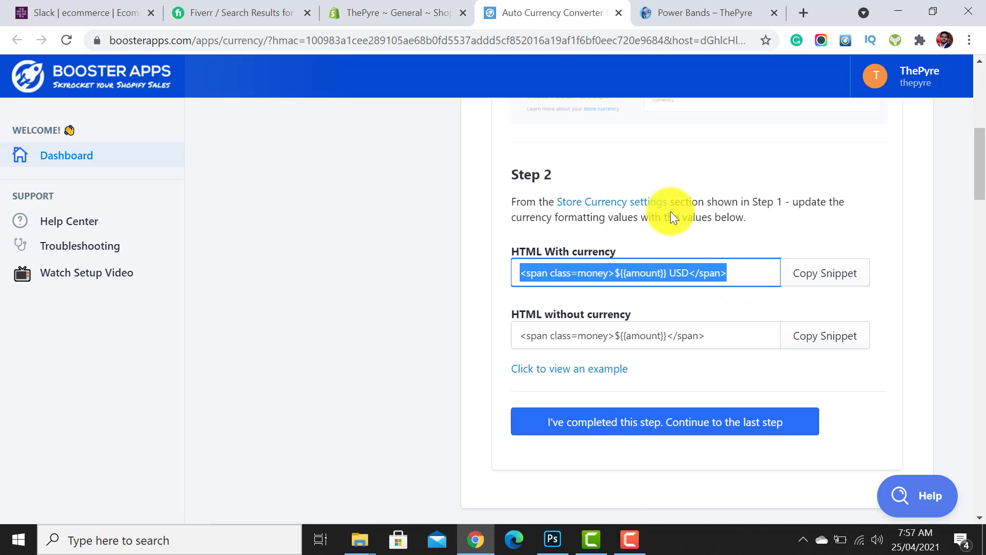
click(571, 316)
click(834, 344)
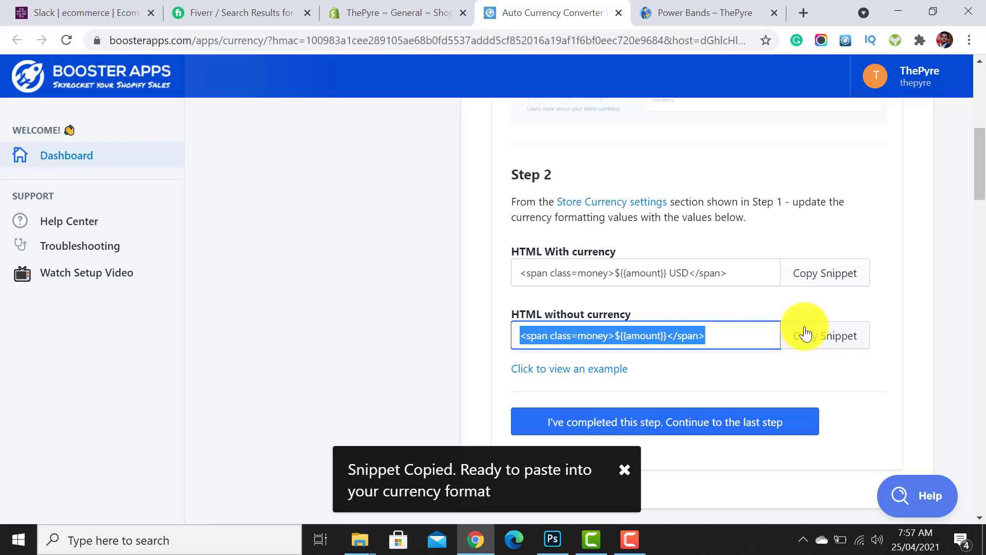
click(360, 11)
triple_click(591, 338)
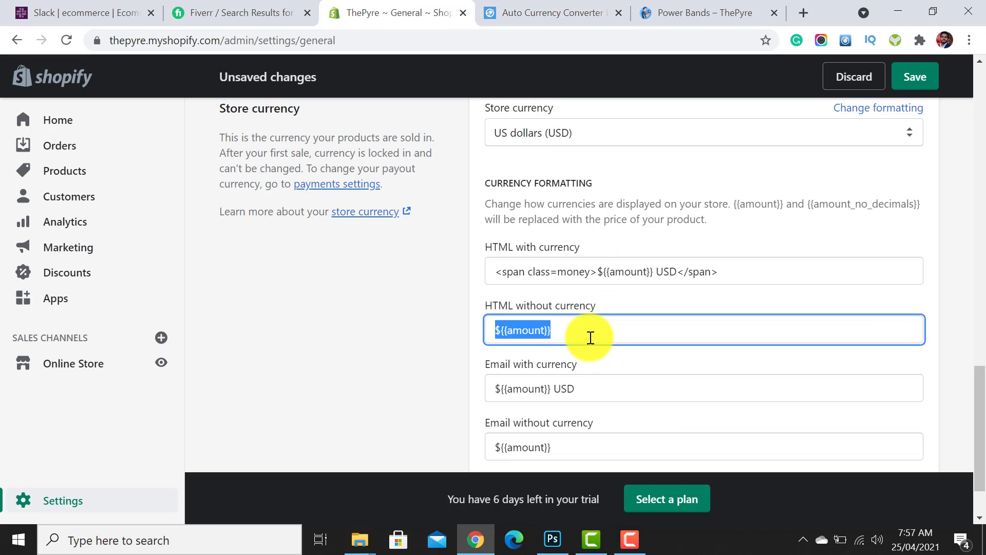
key(ctrl+v)
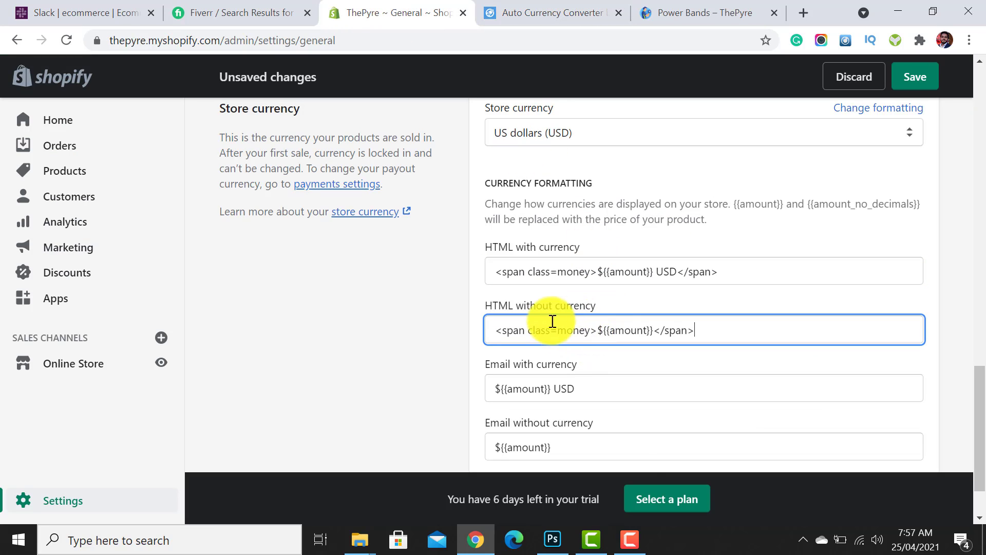
click(925, 80)
drag(971, 386, 975, 84)
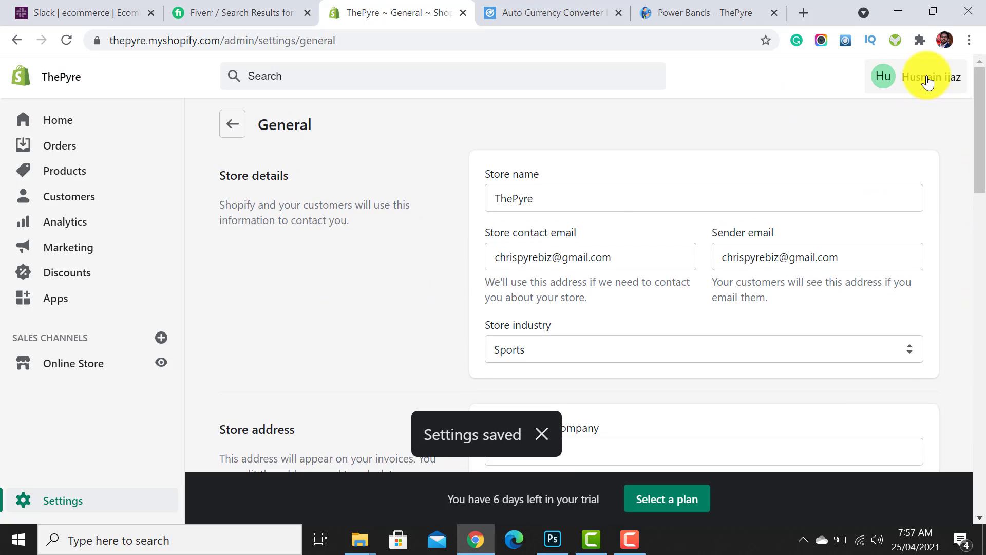
Mark the money-format step done and verify the installation, reaching 2/4 setup steps
click(551, 7)
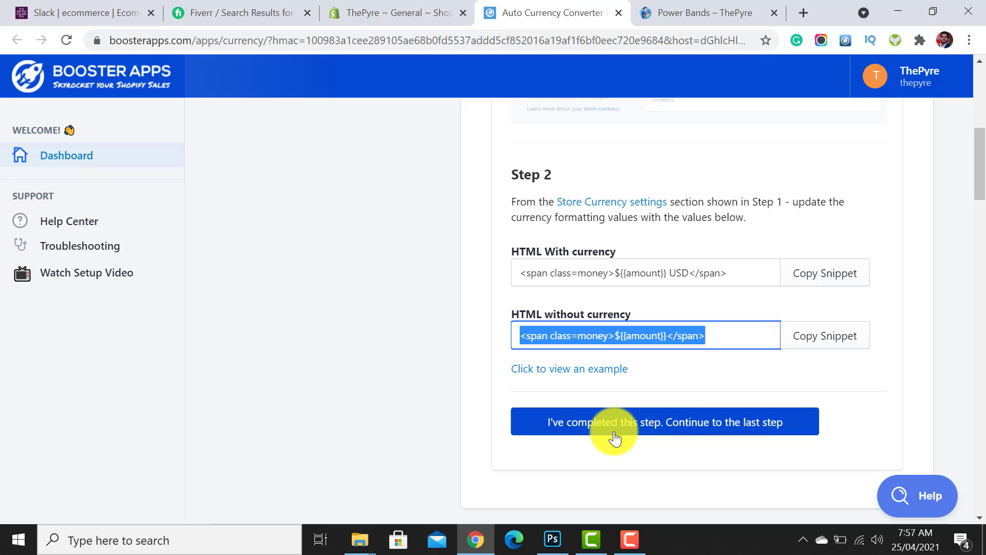
click(680, 430)
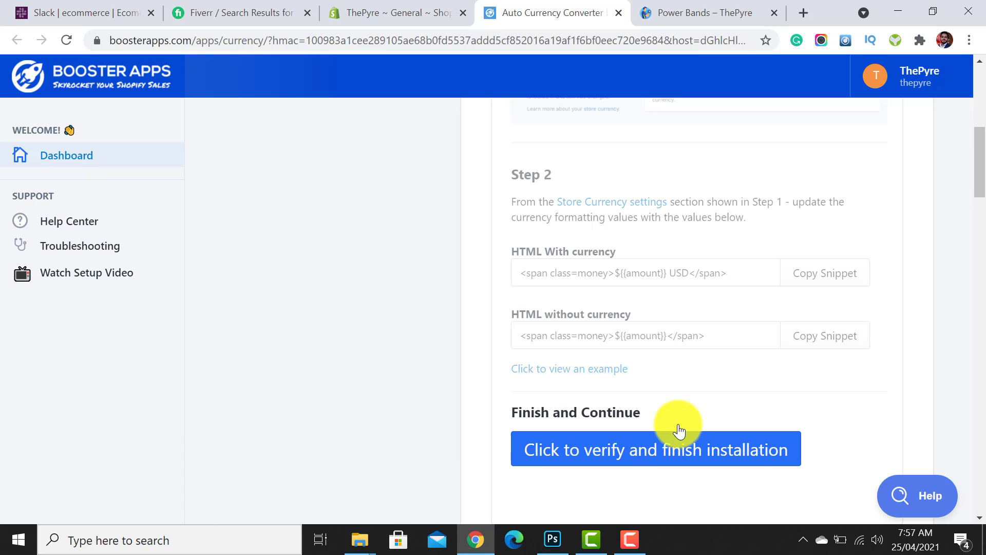
drag(978, 172, 977, 201)
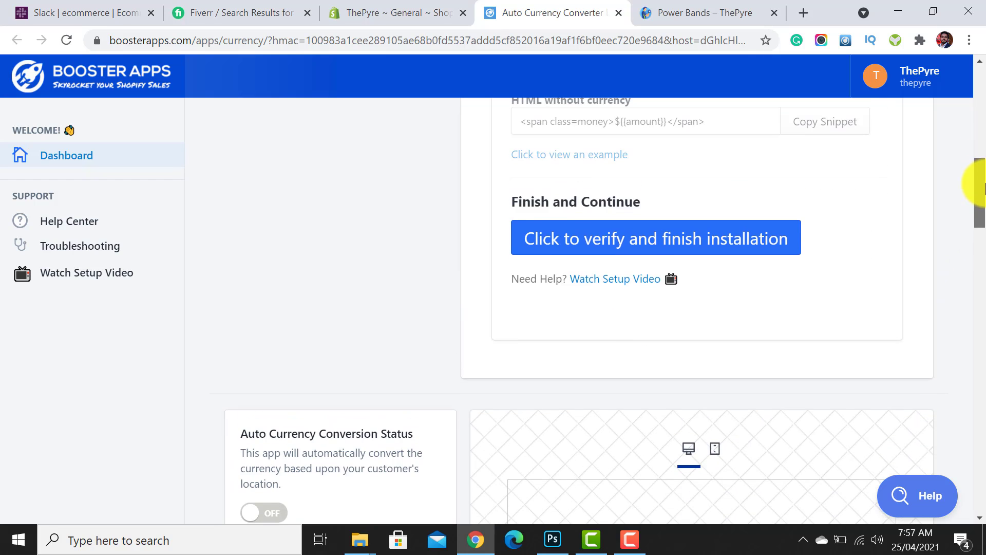
click(664, 248)
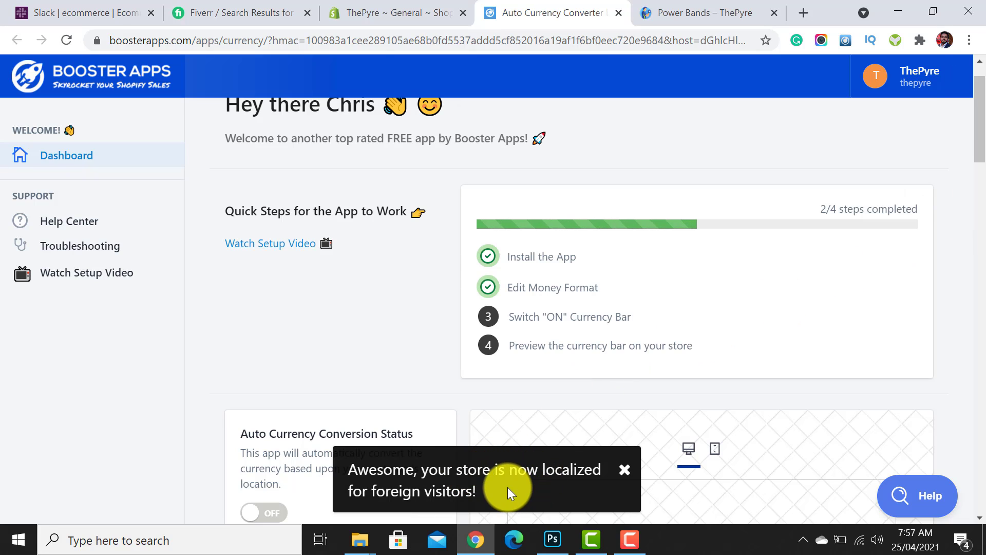
Set Auto Currency Conversion Status to ON, leaving 'Show all currencies' unticked for USD, EUR, GBP, CAD
drag(978, 127, 982, 171)
click(268, 281)
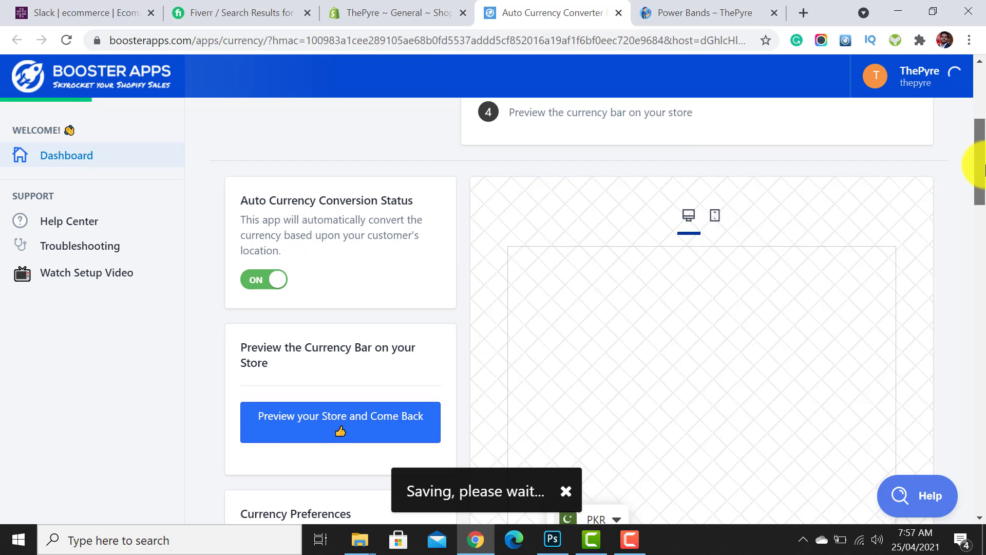
drag(982, 168, 982, 230)
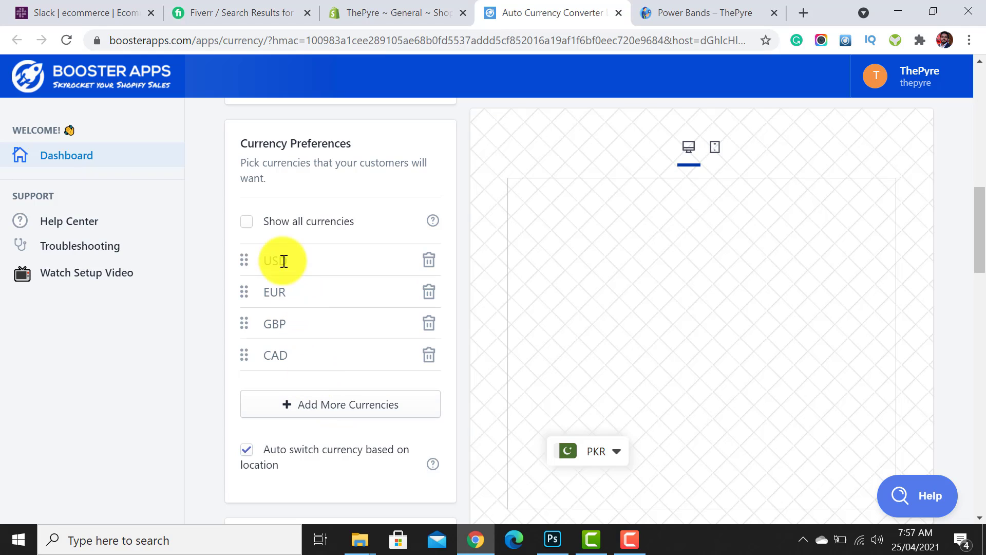
scroll(308, 221, up, 2)
click(251, 301)
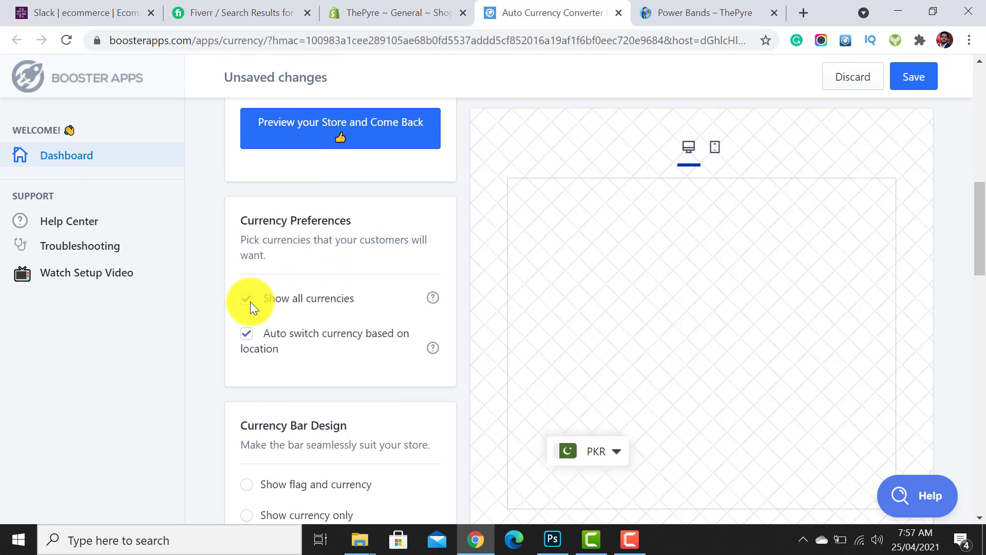
click(251, 301)
scroll(327, 340, up, 4)
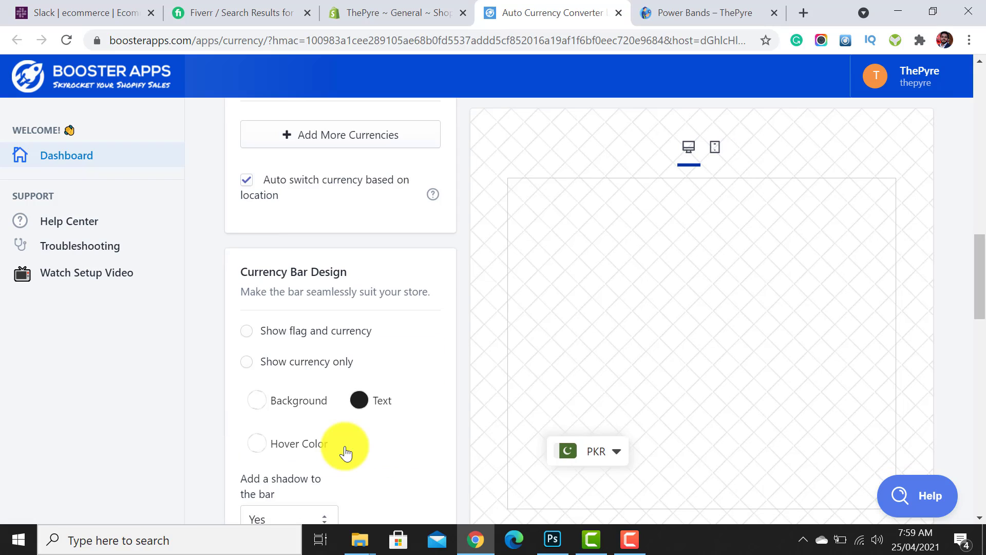
scroll(344, 447, down, 4)
Check the mobile currency bar preview and settings, then go to the Power Bands product page
scroll(344, 447, up, 2)
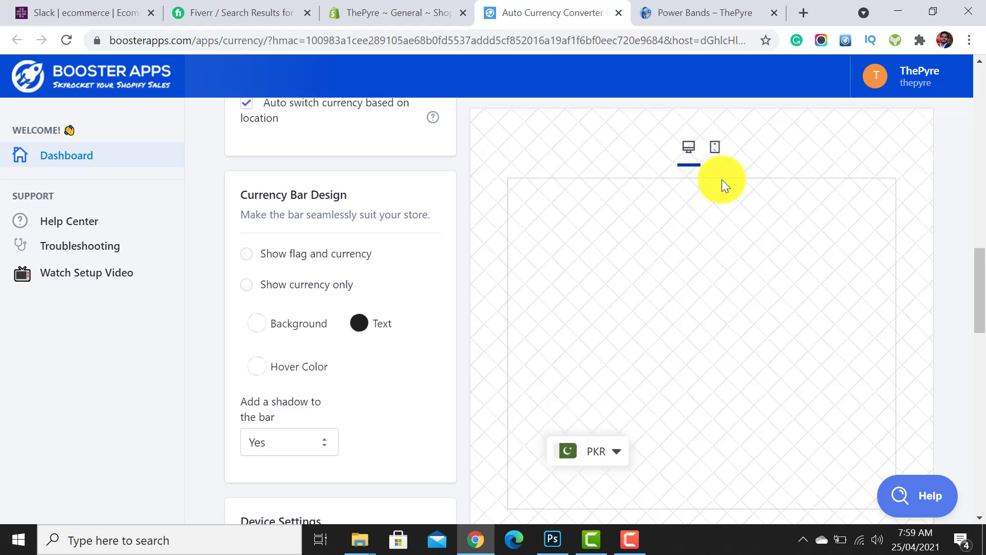
click(717, 149)
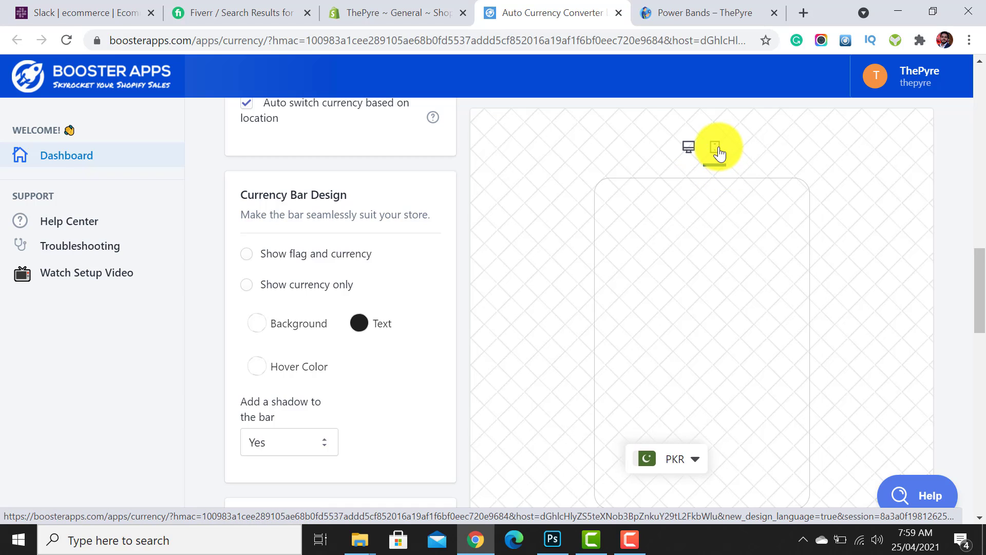
scroll(382, 440, down, 5)
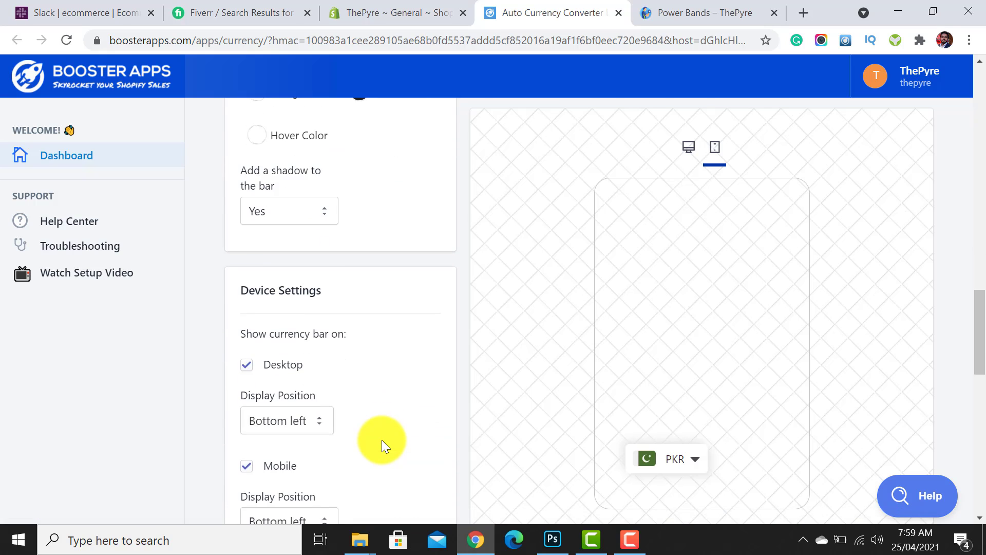
scroll(382, 440, down, 8)
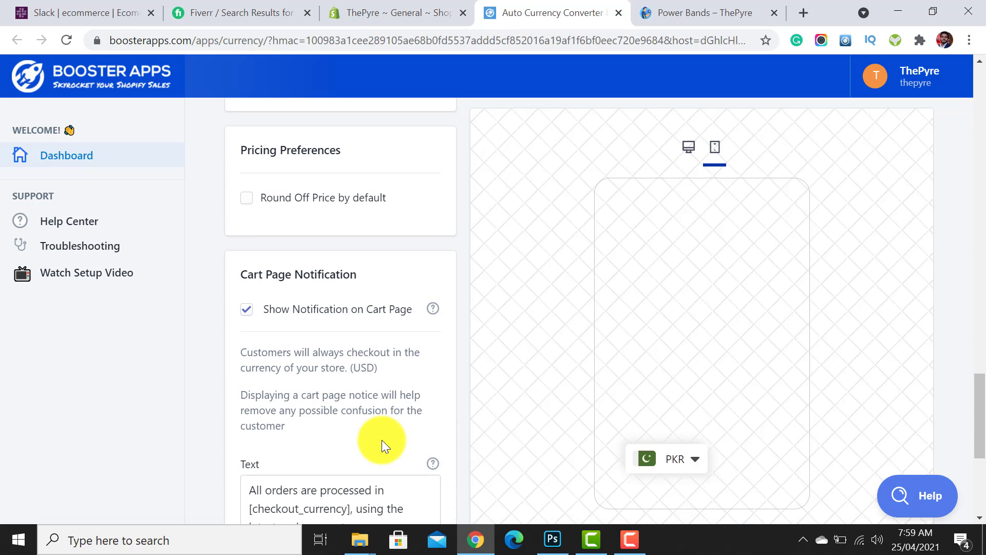
scroll(381, 439, down, 4)
scroll(381, 440, up, 18)
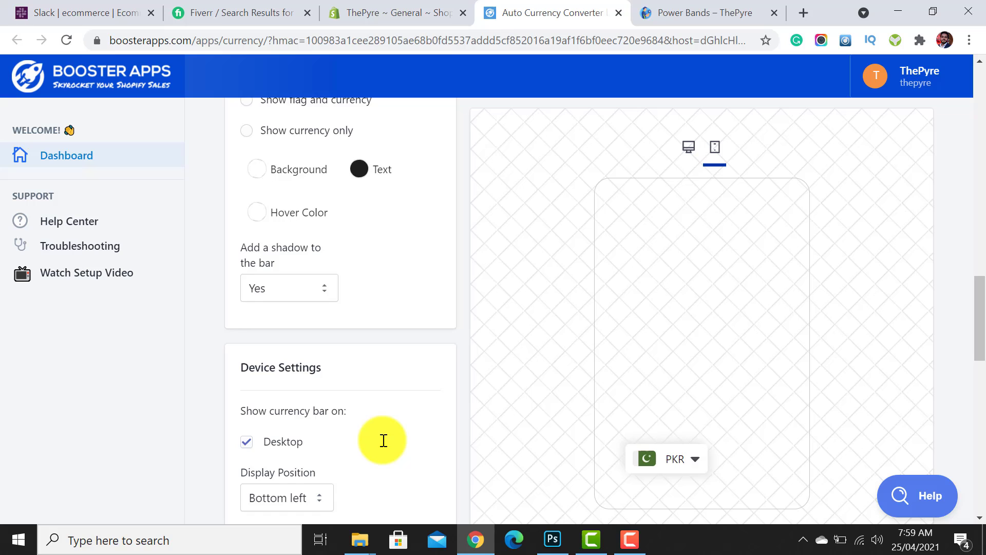
scroll(381, 440, up, 12)
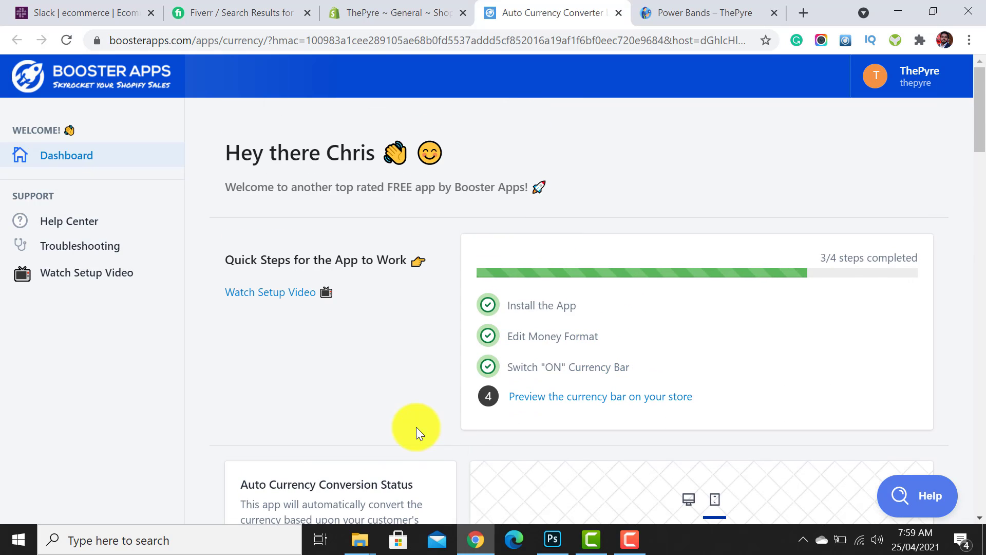
click(684, 11)
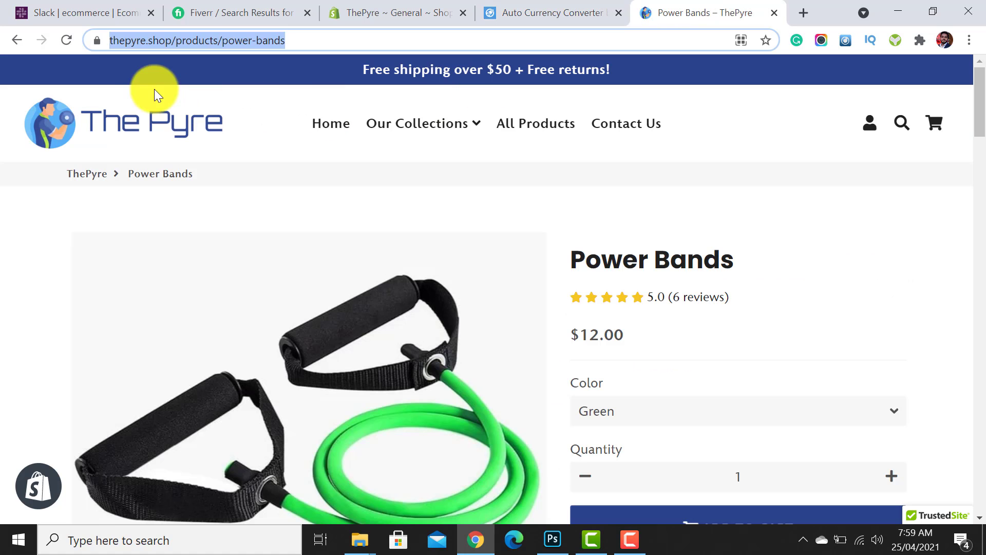
Reload Power Bands, dismiss the password notice, and switch the currency from PKR to British Pound (GBP)
click(70, 42)
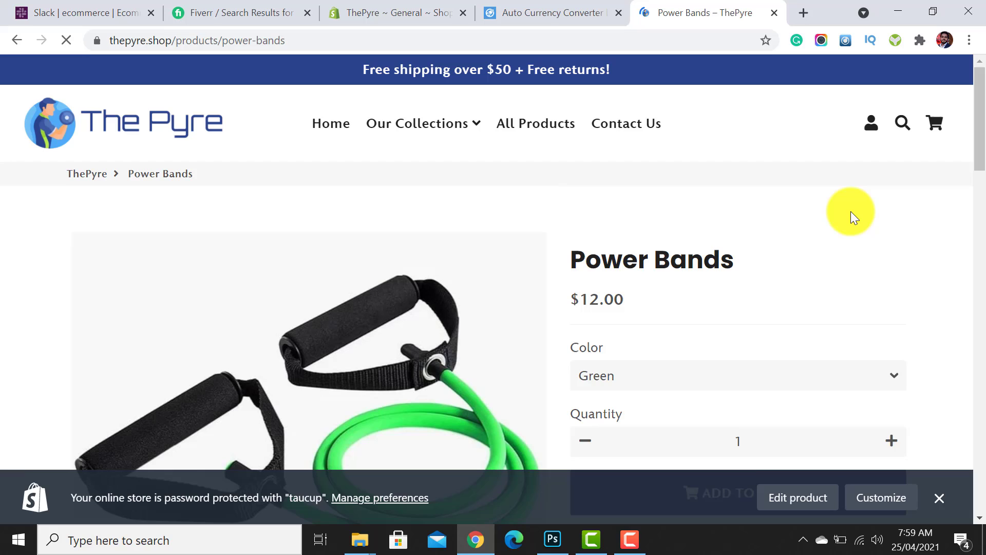
click(938, 498)
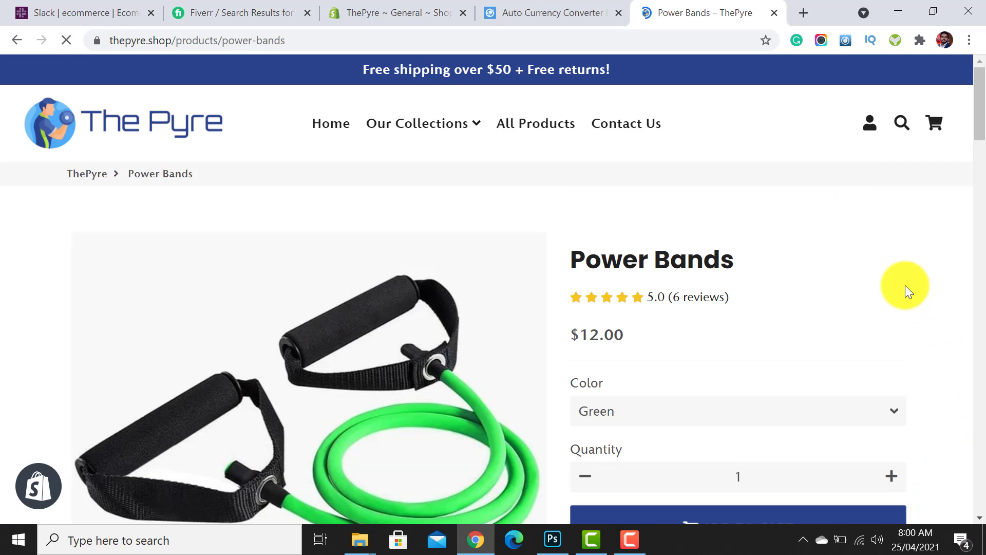
drag(976, 128, 976, 190)
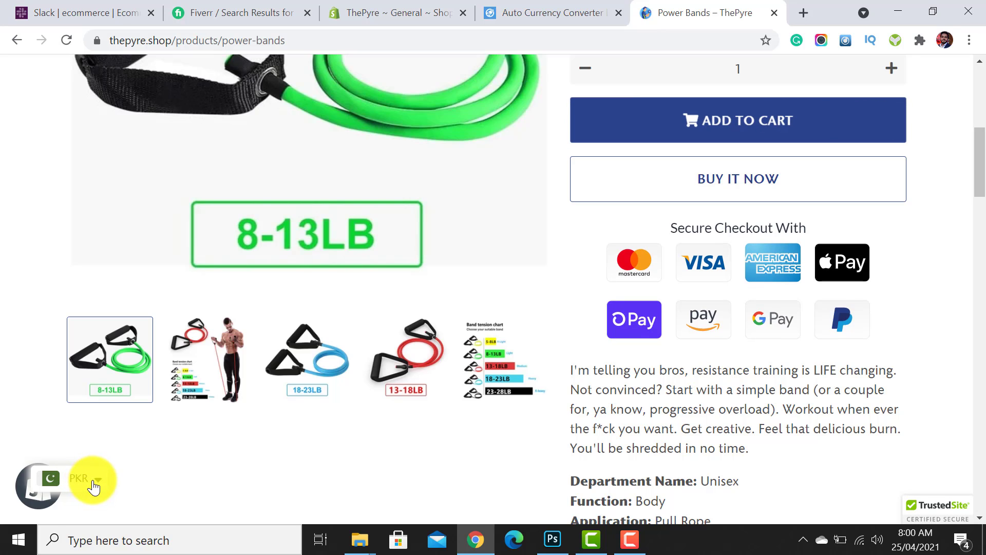
click(94, 487)
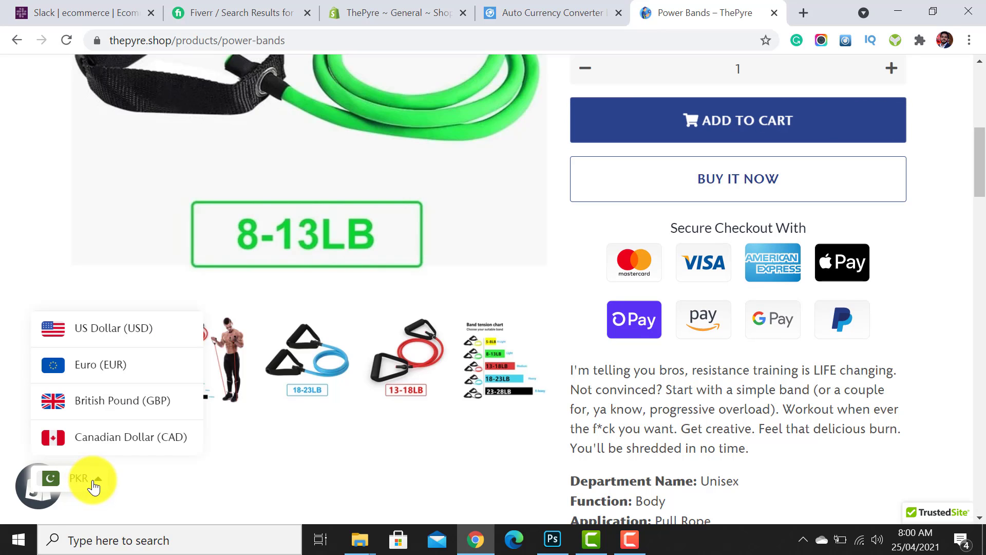
click(115, 406)
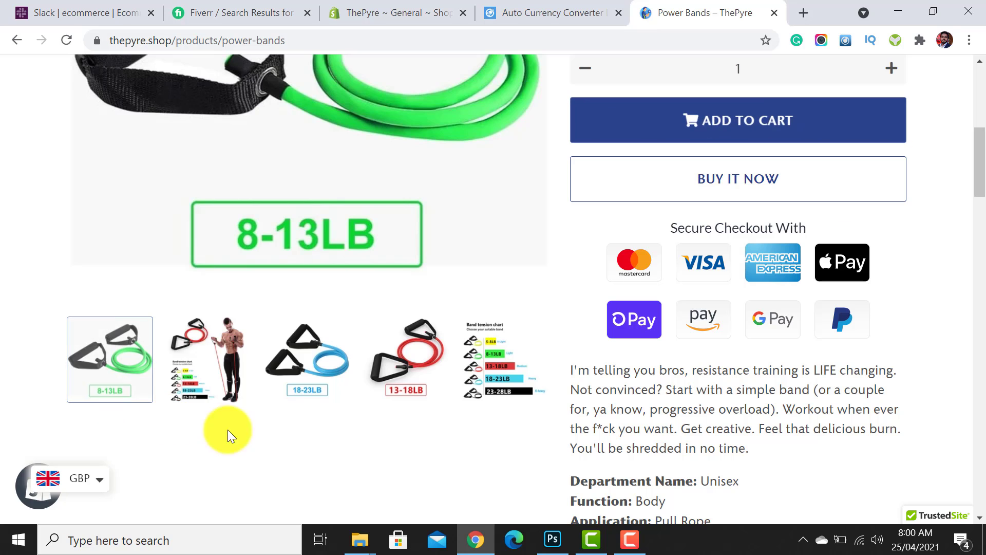
scroll(340, 461, up, 6)
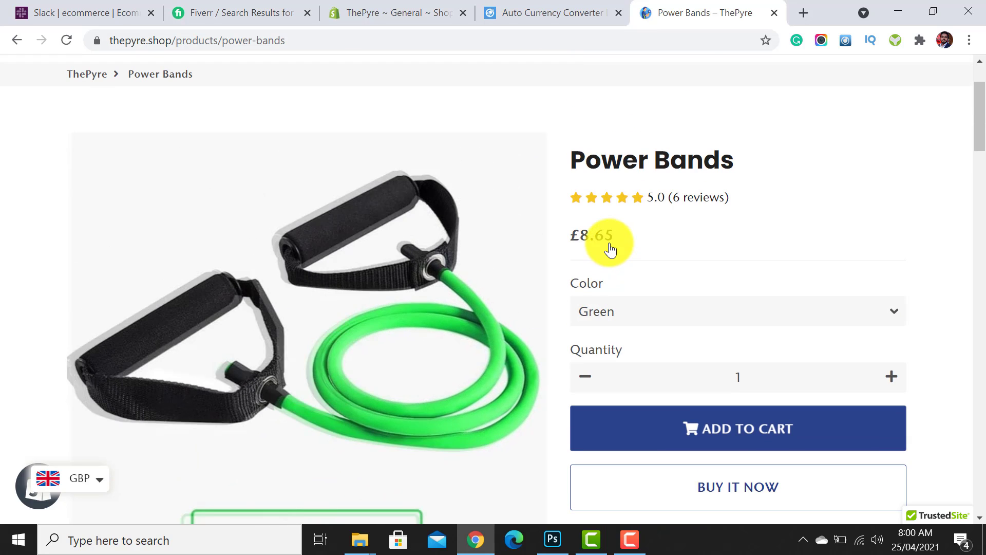